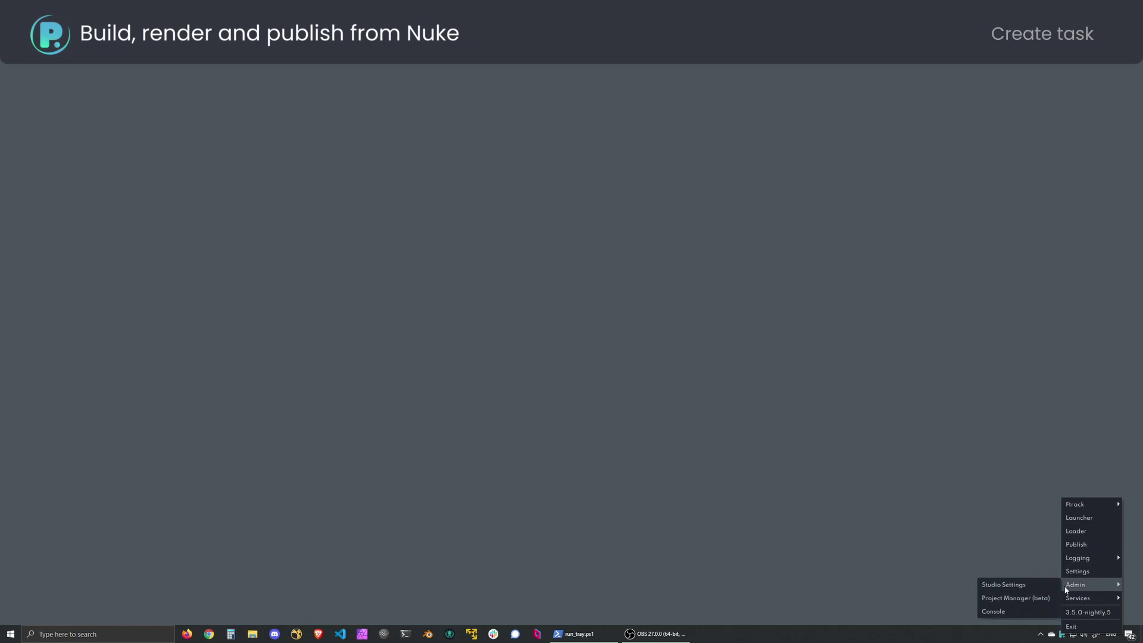
In Project Manager, add a Compositing task to shot sh010 under shots > sq01
{"action": "left_click", "coordinate": [1015, 597]}
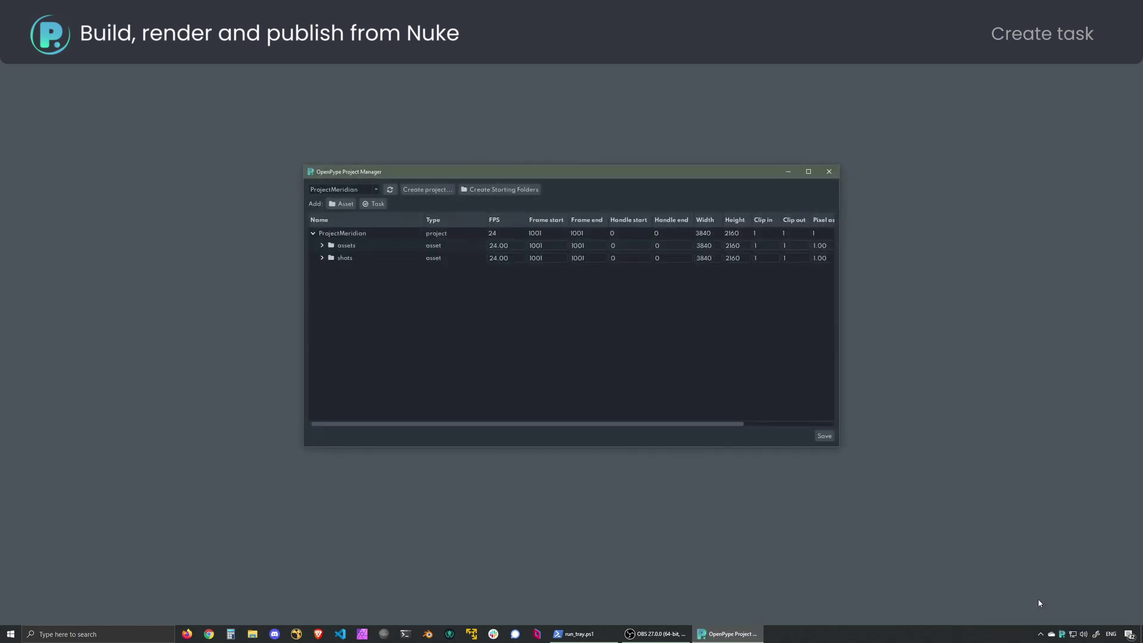
{"action": "left_click", "coordinate": [322, 258]}
{"action": "left_click", "coordinate": [331, 282]}
{"action": "left_click", "coordinate": [364, 295]}
{"action": "right_click", "coordinate": [370, 298]}
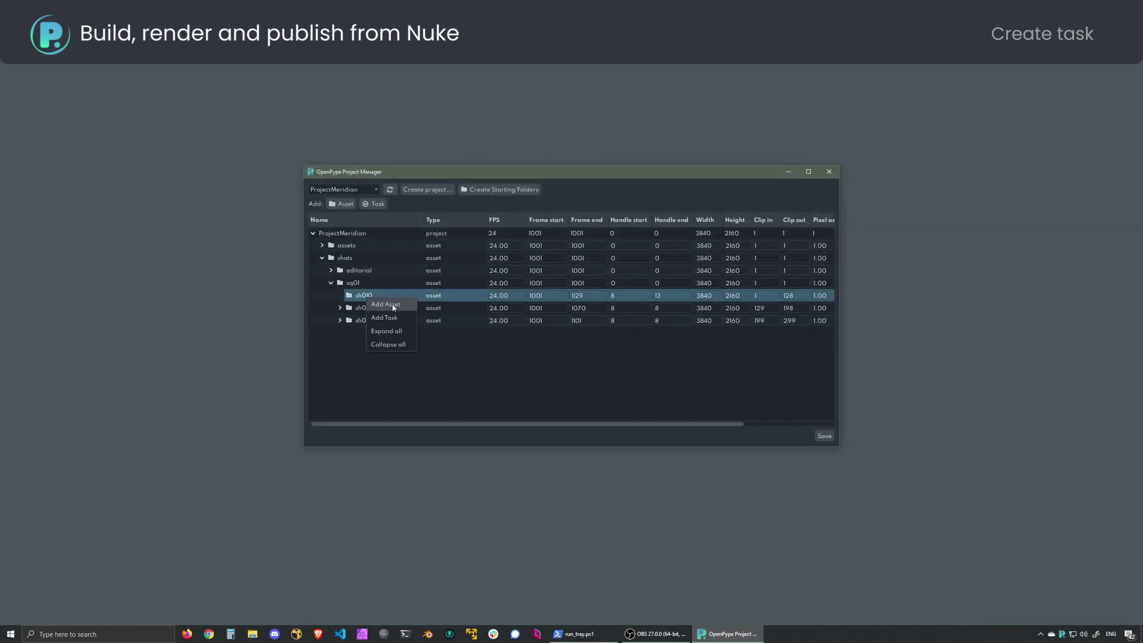
{"action": "left_click", "coordinate": [392, 317]}
{"action": "left_click", "coordinate": [444, 328]}
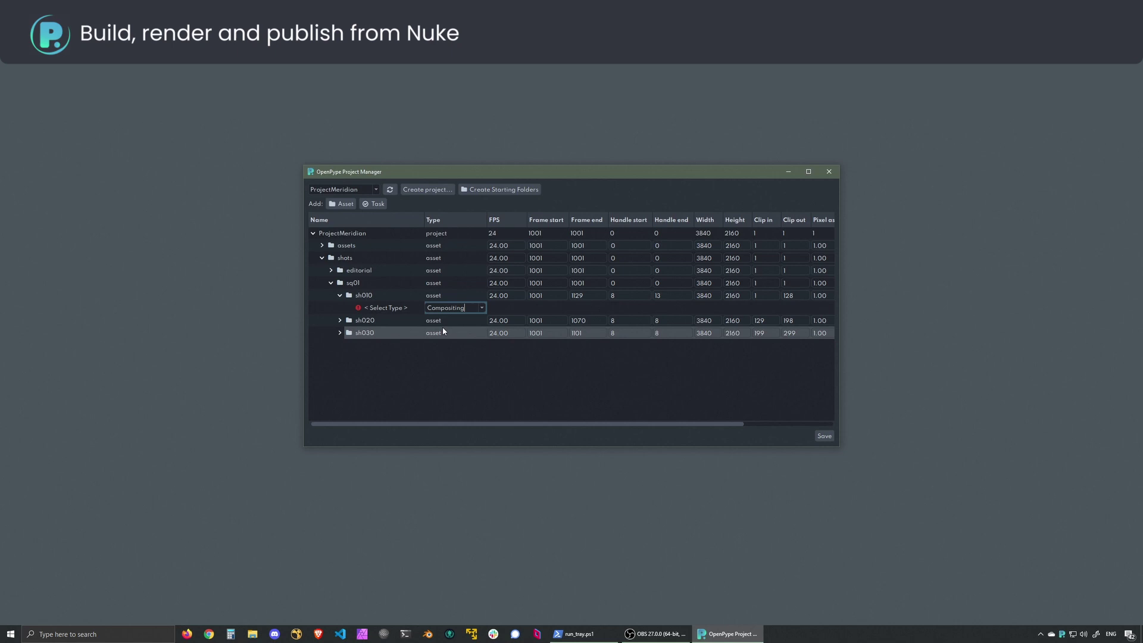
Launch Nuke from the Launcher in sh010's Compositing task context
{"action": "left_click", "coordinate": [1063, 634]}
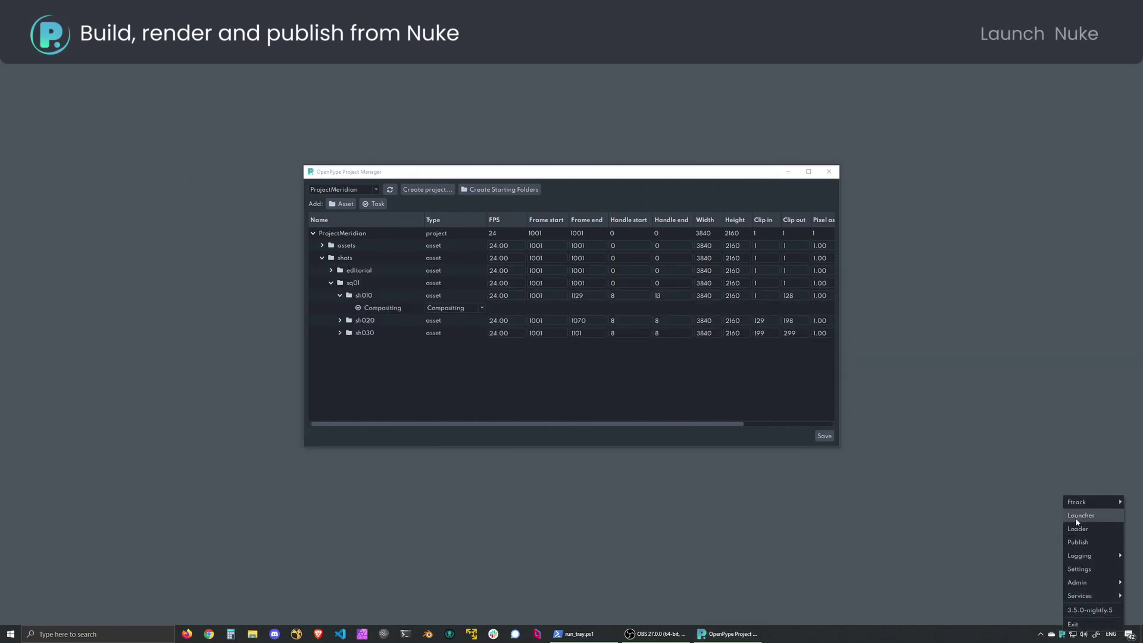
{"action": "left_click", "coordinate": [1079, 517]}
{"action": "left_click", "coordinate": [613, 175]}
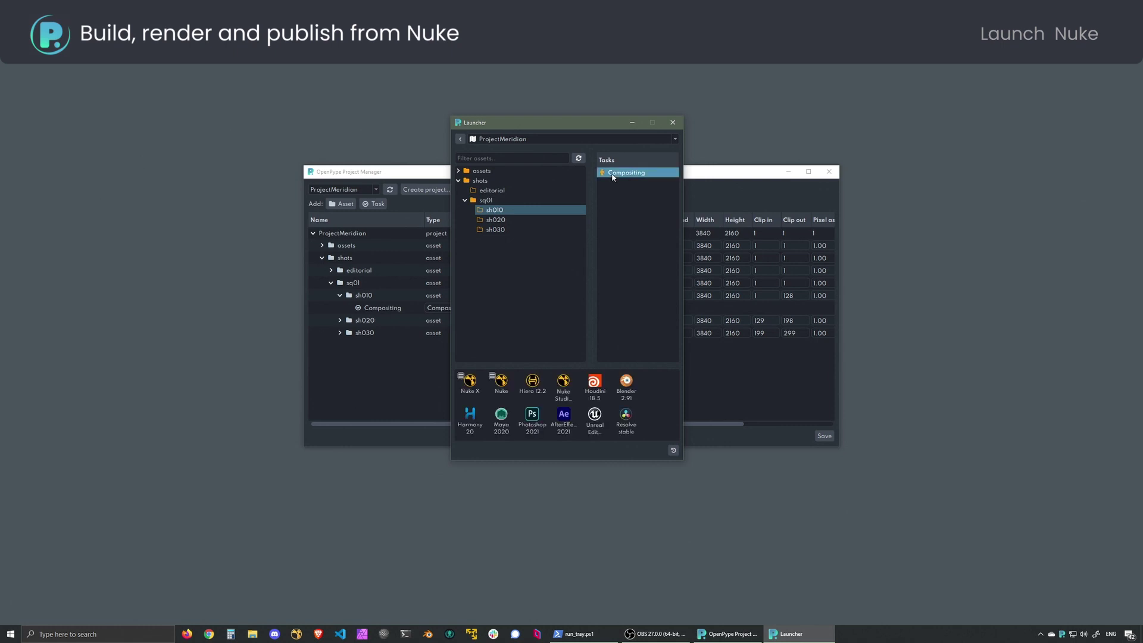
{"action": "left_click", "coordinate": [504, 385]}
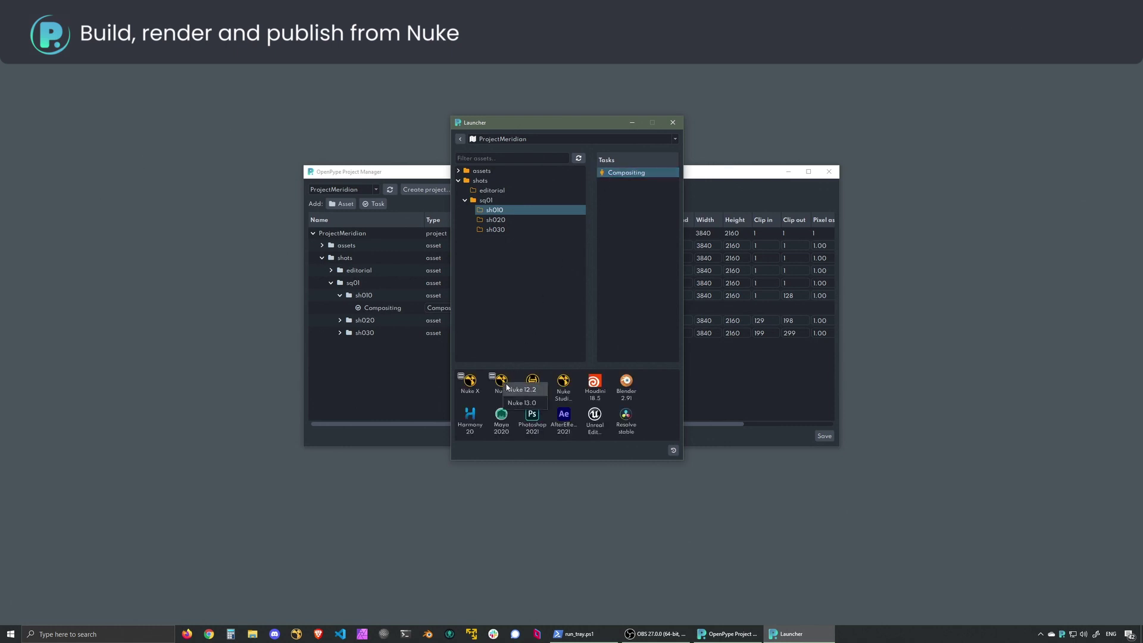
{"action": "left_click", "coordinate": [521, 390]}
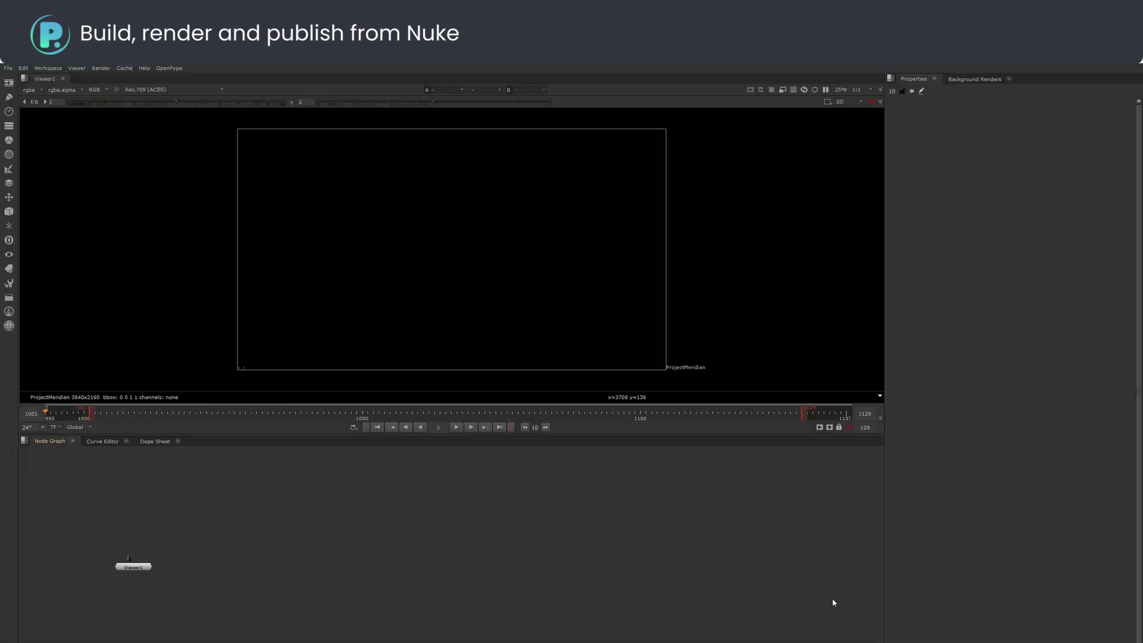
Check Project Settings: frames 993–1137, 24 fps, 3840x2160 format and ACES OCIO colour
{"action": "left_click", "coordinate": [23, 68]}
{"action": "left_click", "coordinate": [57, 306]}
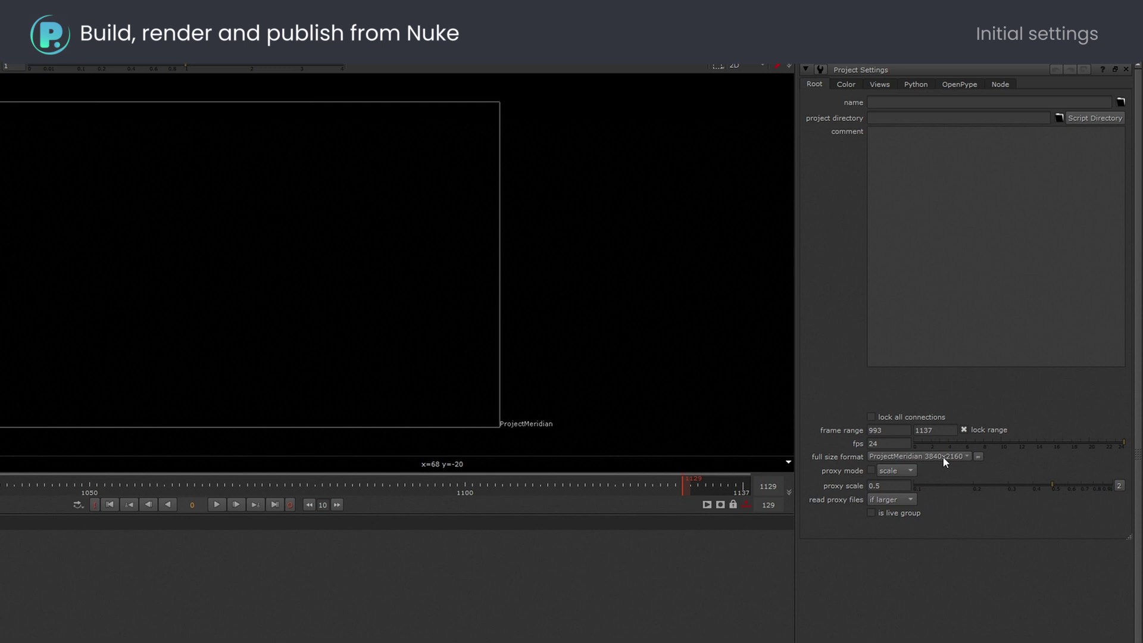
{"action": "left_click", "coordinate": [837, 84]}
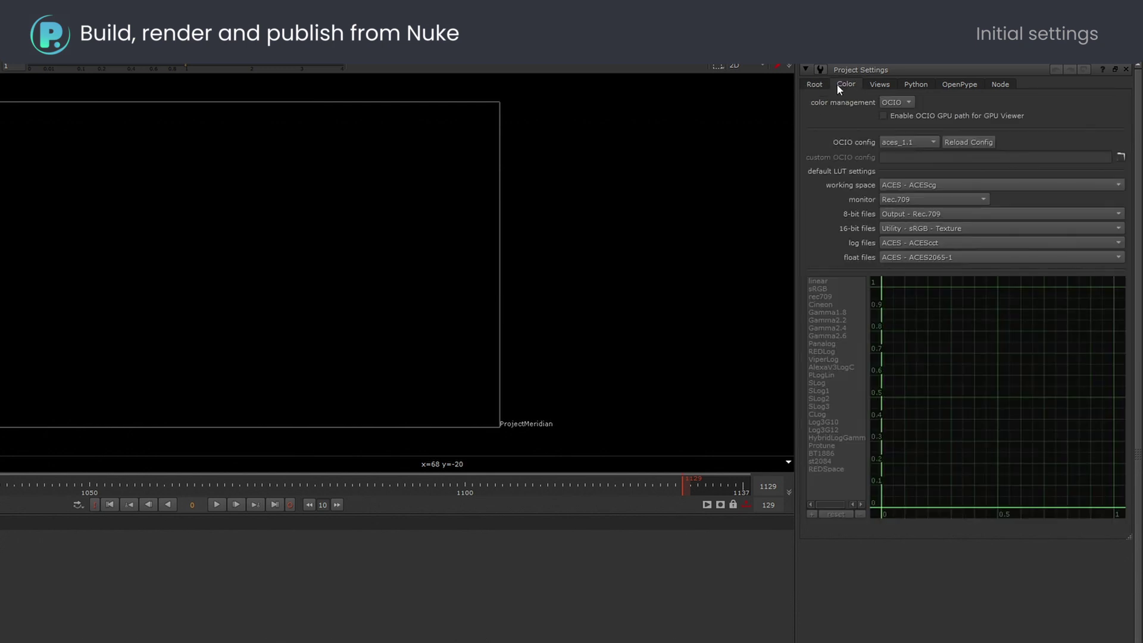
{"action": "left_click", "coordinate": [229, 70]}
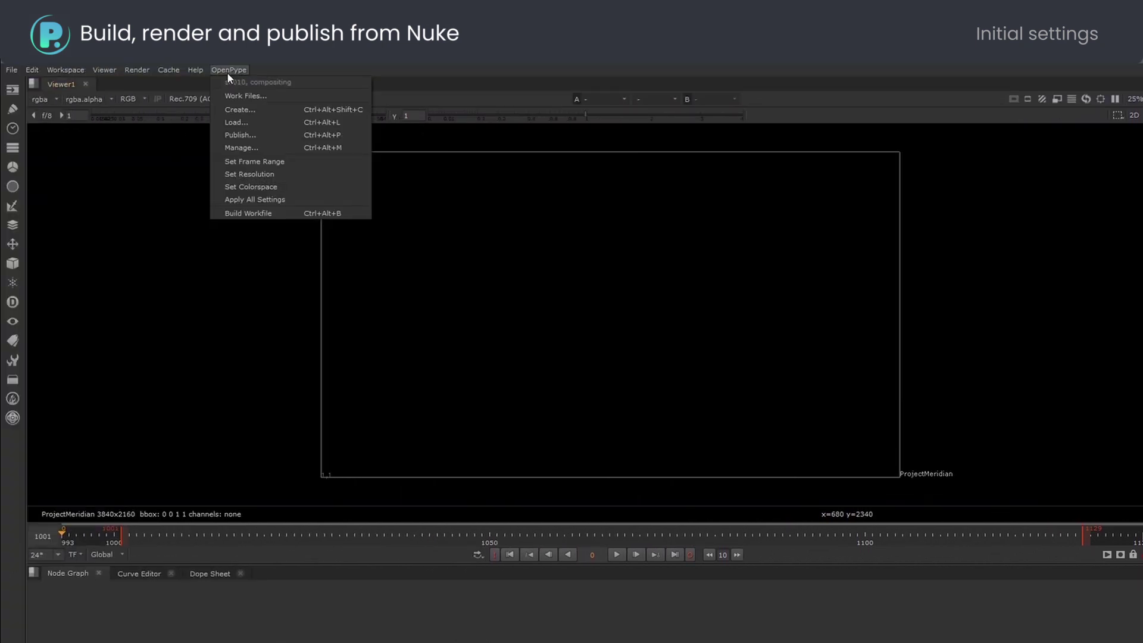
Save work file PMR_sh010_compositing_v001.nk for the compositing task via Work Files
{"action": "left_click", "coordinate": [245, 95]}
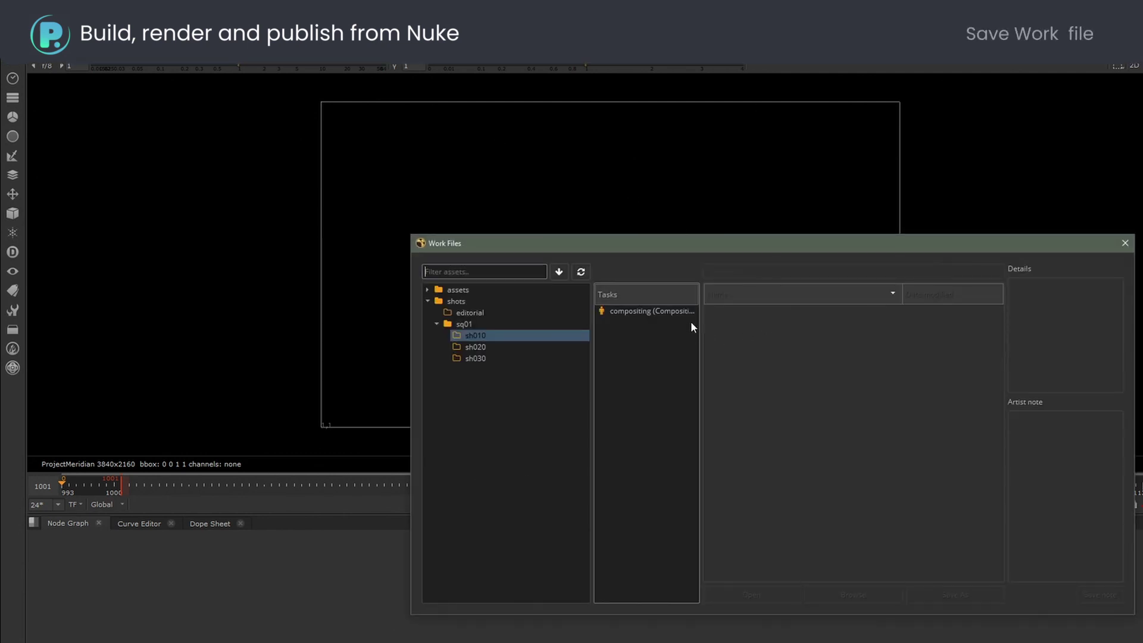
{"action": "left_click", "coordinate": [676, 314]}
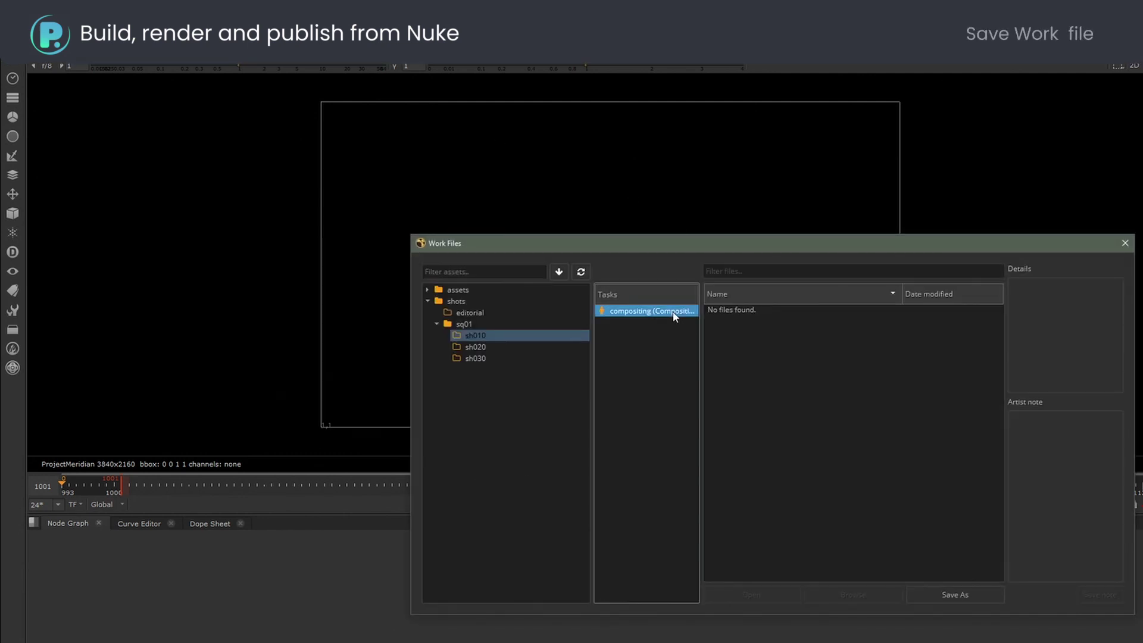
{"action": "left_click", "coordinate": [973, 595]}
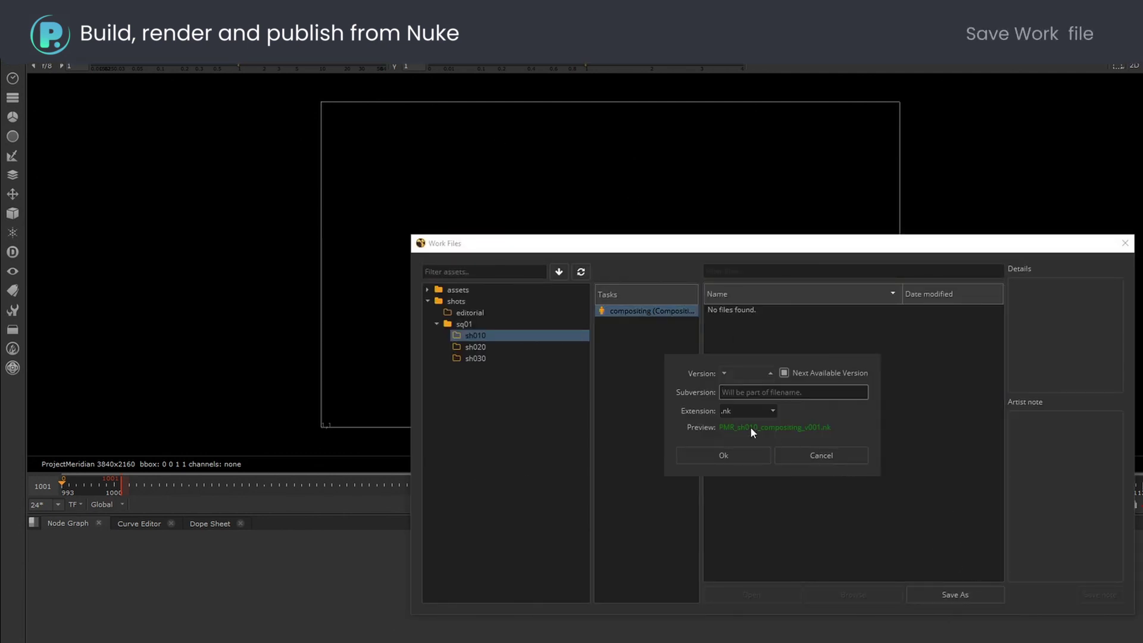
{"action": "left_click", "coordinate": [760, 454]}
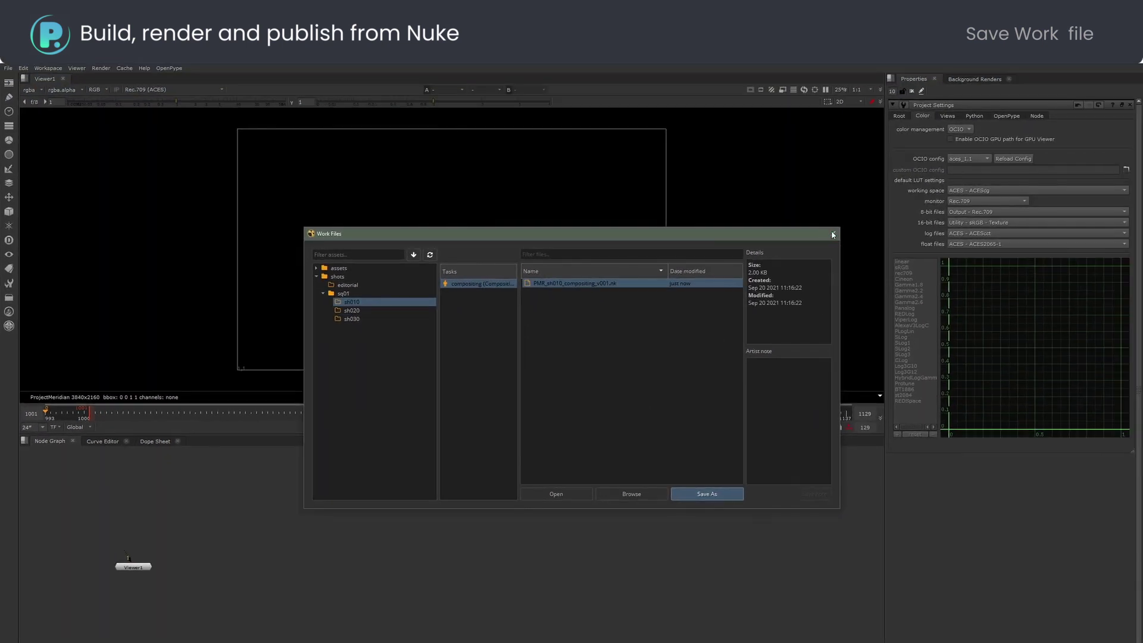
{"action": "left_click", "coordinate": [832, 231]}
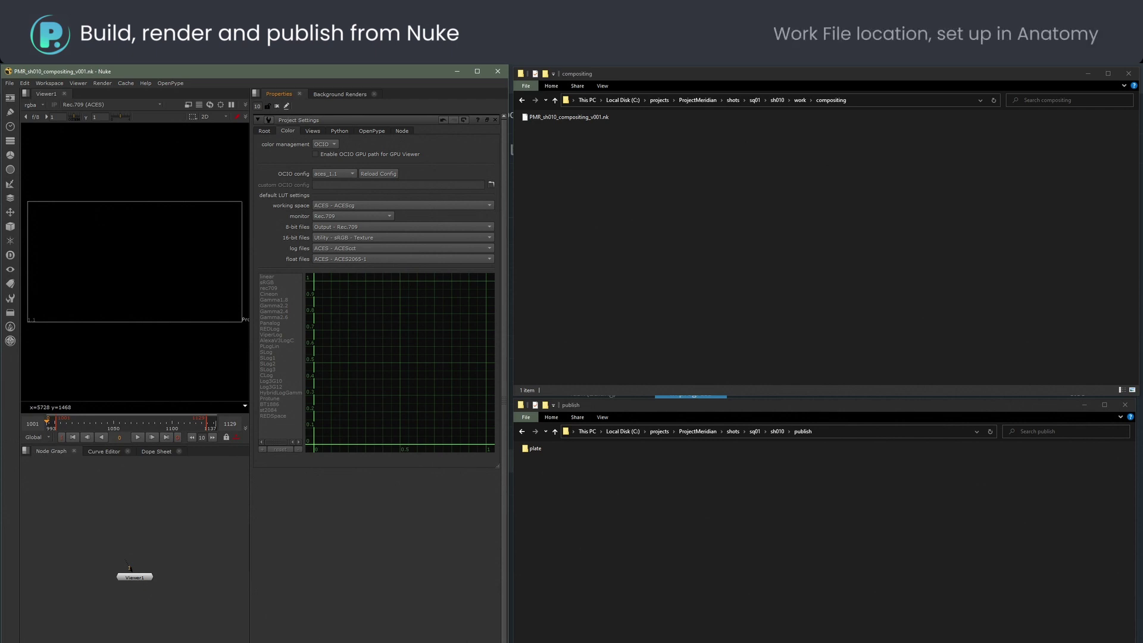
Open the Asset Loader and bring up loading options for the plateBase plate
{"action": "left_click", "coordinate": [477, 71]}
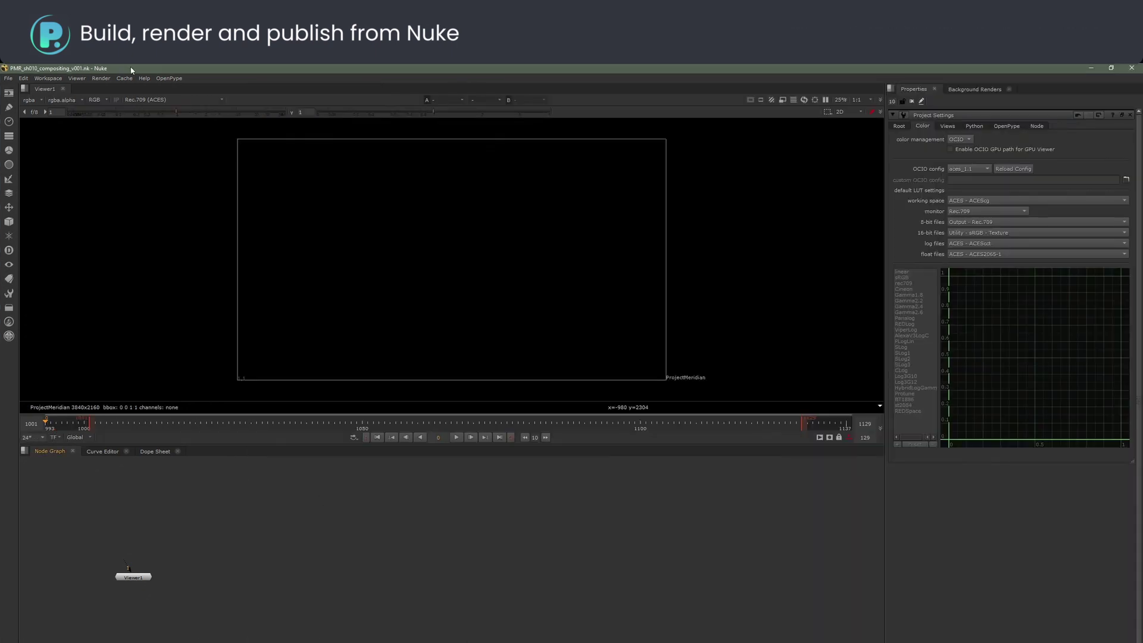
{"action": "left_click", "coordinate": [164, 80]}
{"action": "left_click", "coordinate": [175, 118]}
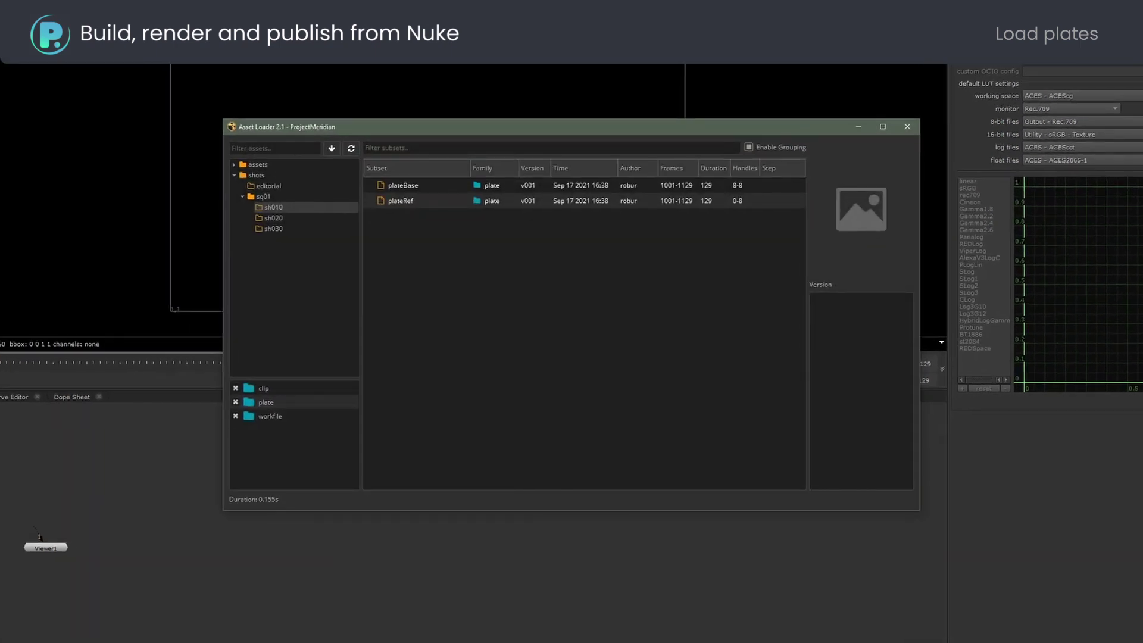
{"action": "left_click", "coordinate": [395, 188]}
{"action": "right_click", "coordinate": [394, 189]}
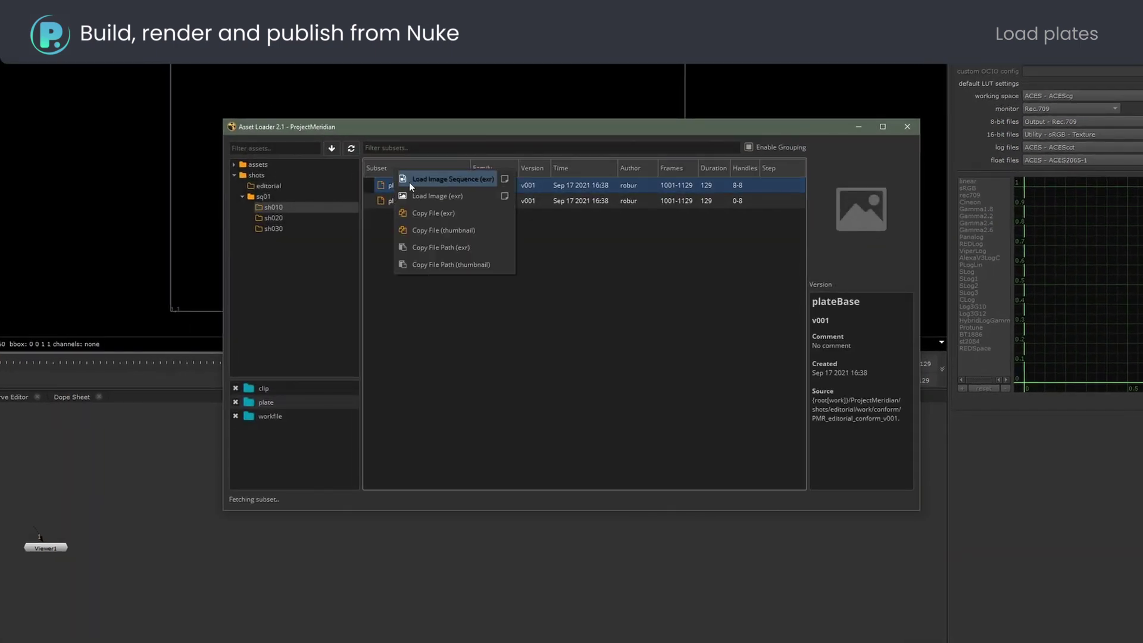
Load plateRef as a JPG image sequence and move its read node beside plateBase
{"action": "left_click", "coordinate": [410, 179]}
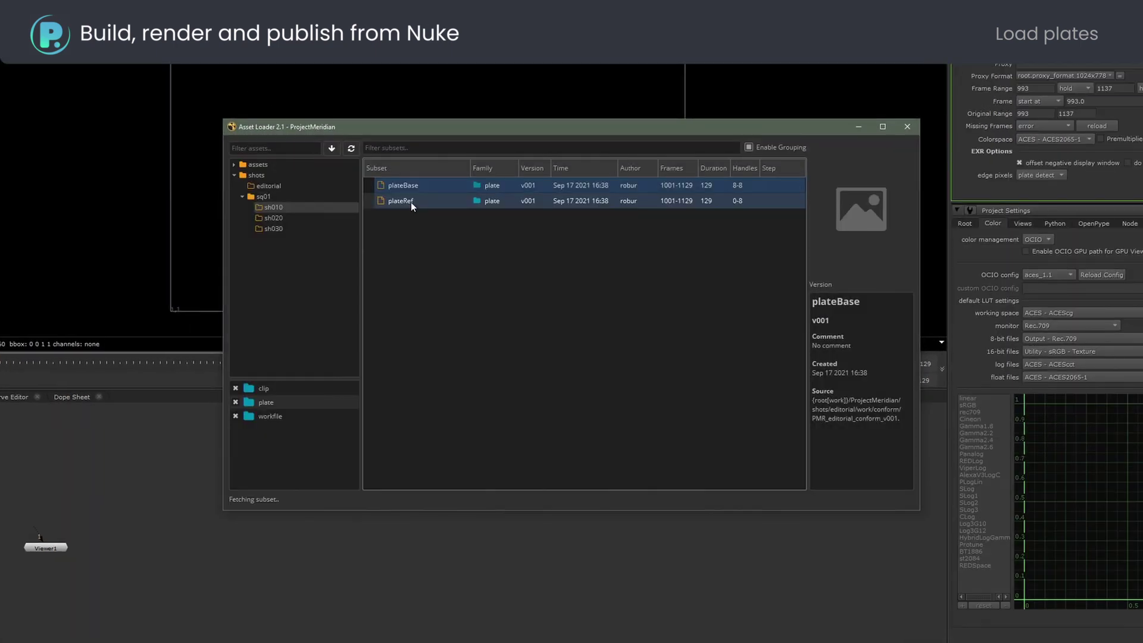
{"action": "left_click", "coordinate": [404, 203]}
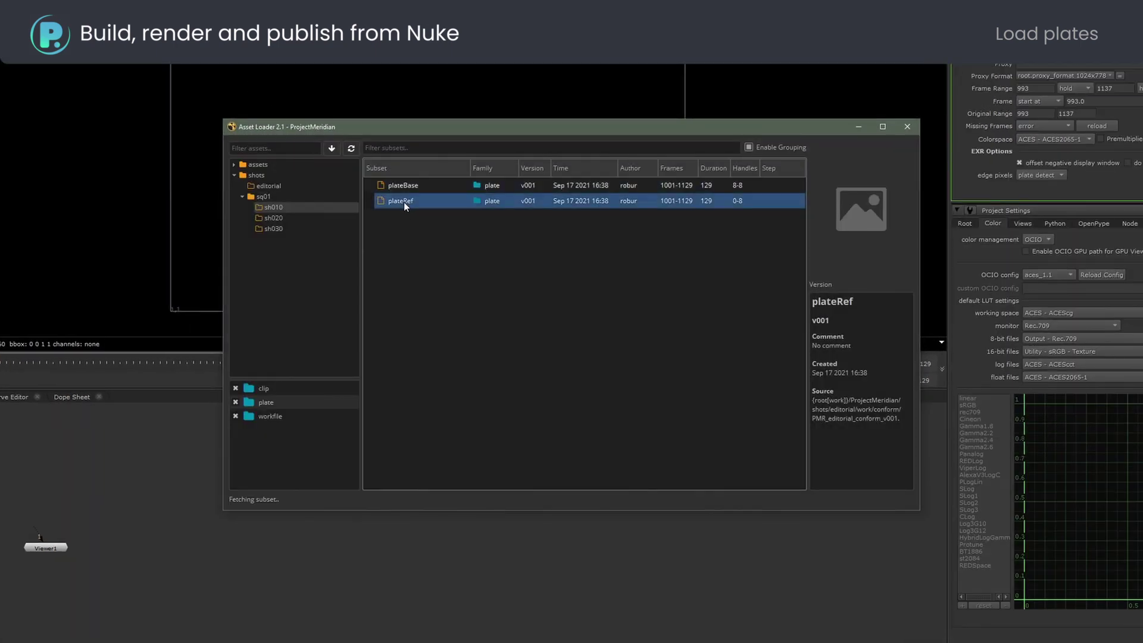
{"action": "right_click", "coordinate": [405, 202]}
{"action": "left_click", "coordinate": [432, 195]}
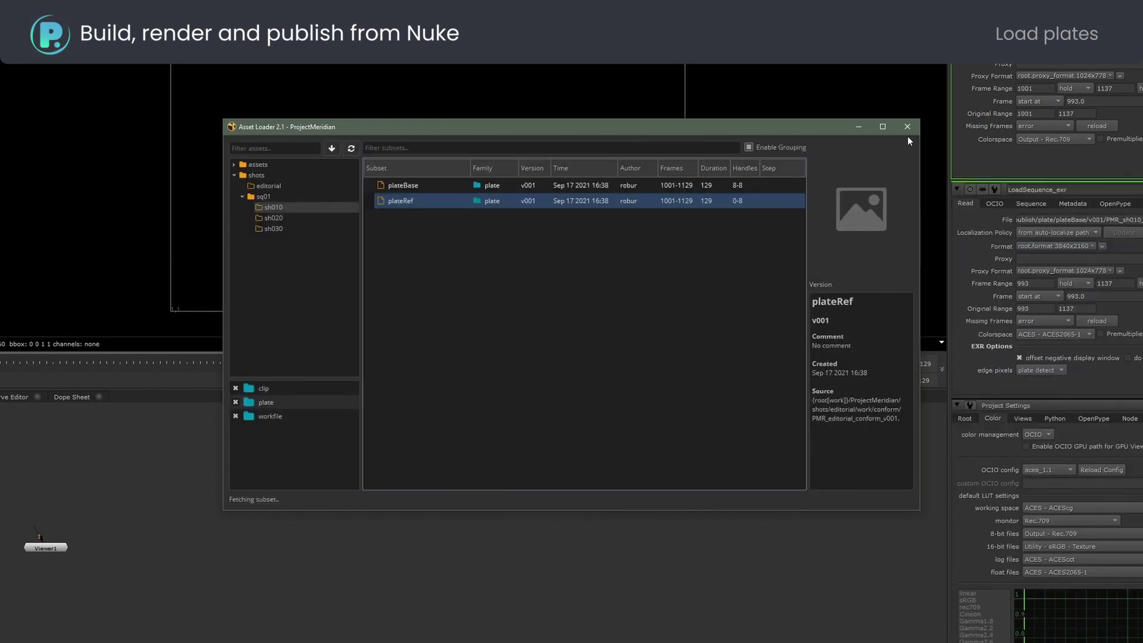
{"action": "left_click", "coordinate": [908, 126]}
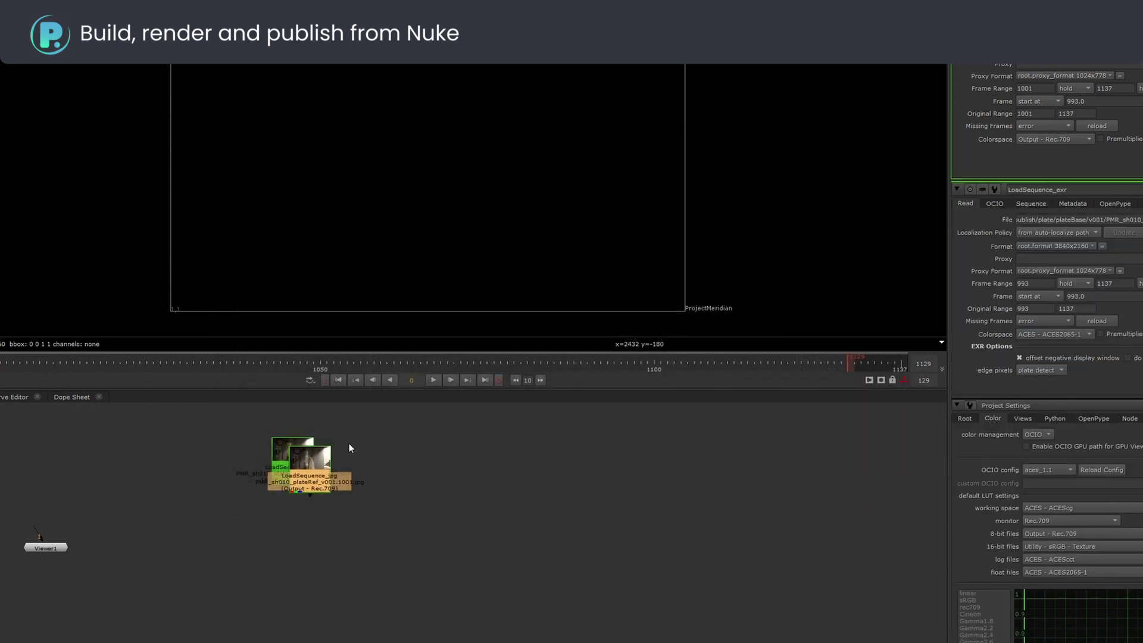
{"action": "left_click_drag", "start_coordinate": [327, 456], "coordinate": [462, 455]}
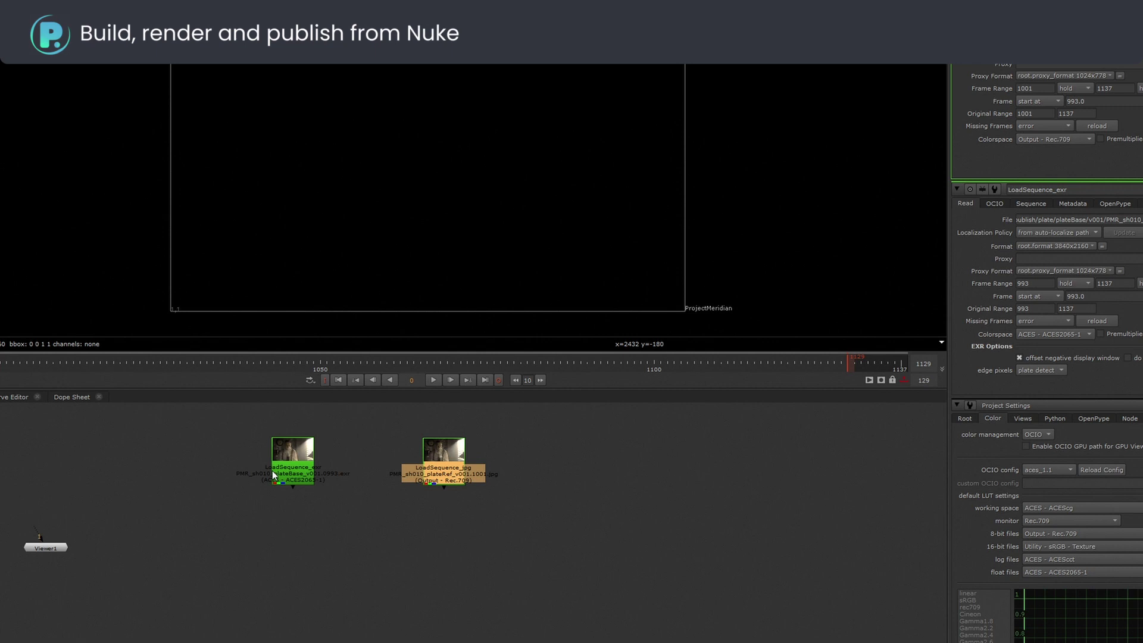
{"action": "left_click_drag", "start_coordinate": [275, 475], "coordinate": [328, 472]}
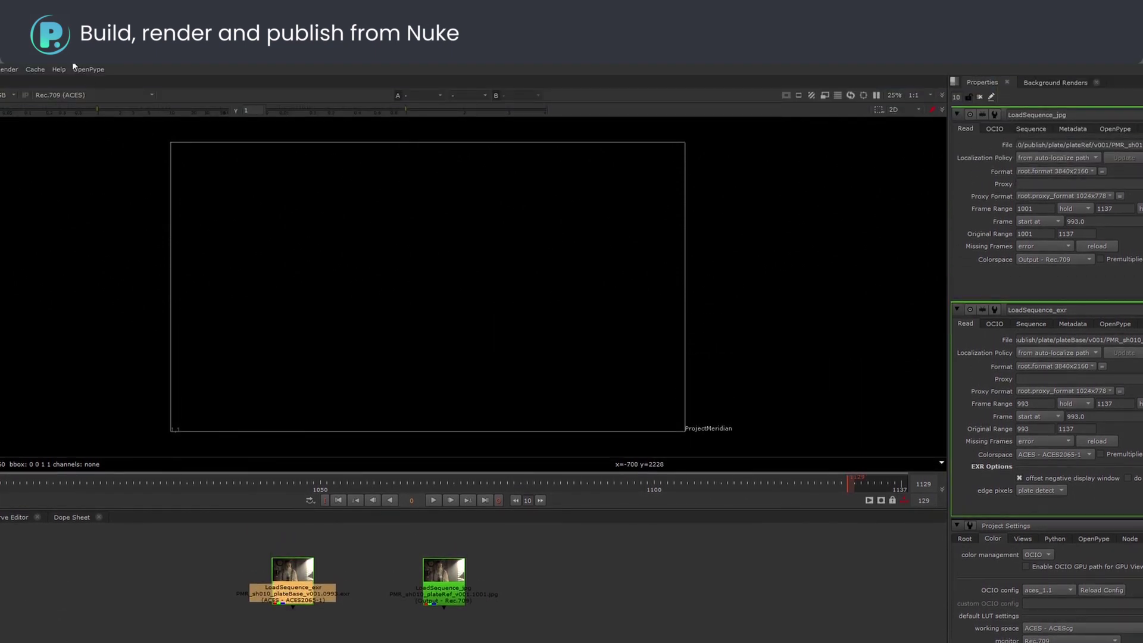
Create a renderCompositingMain write render node and connect it beneath the plateBase read
{"action": "left_click", "coordinate": [87, 70]}
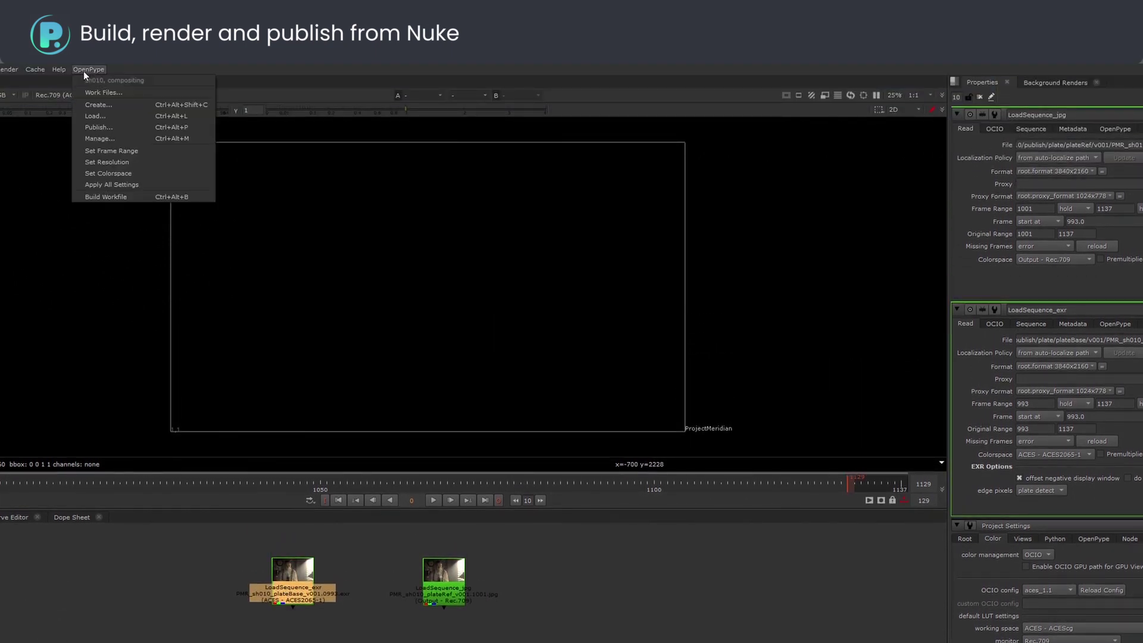
{"action": "left_click", "coordinate": [91, 105]}
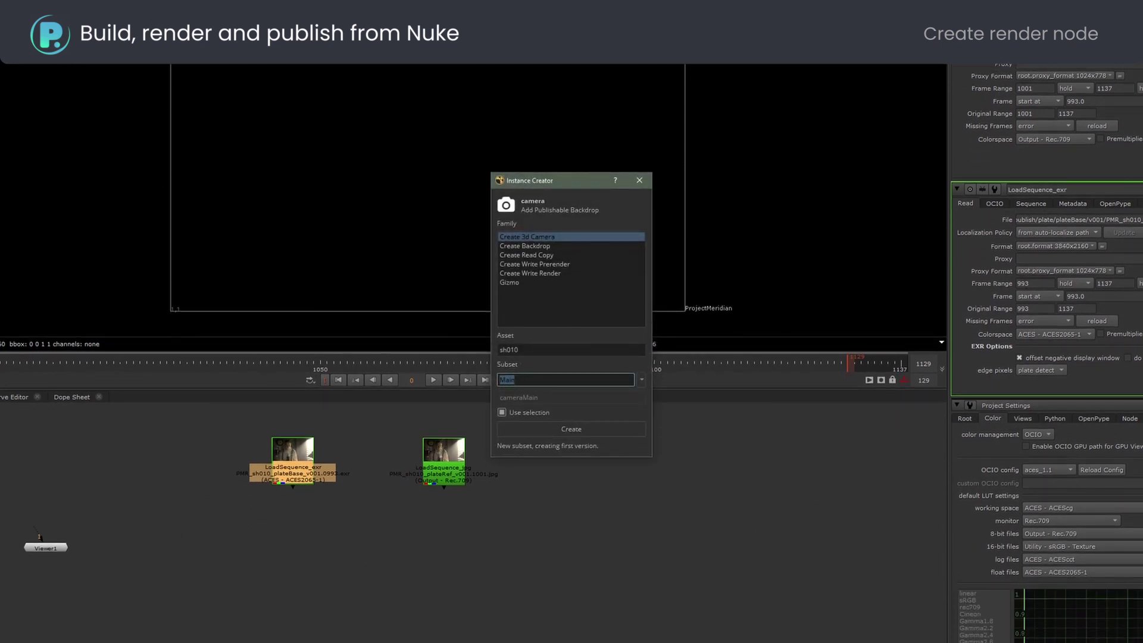
{"action": "left_click", "coordinate": [527, 273]}
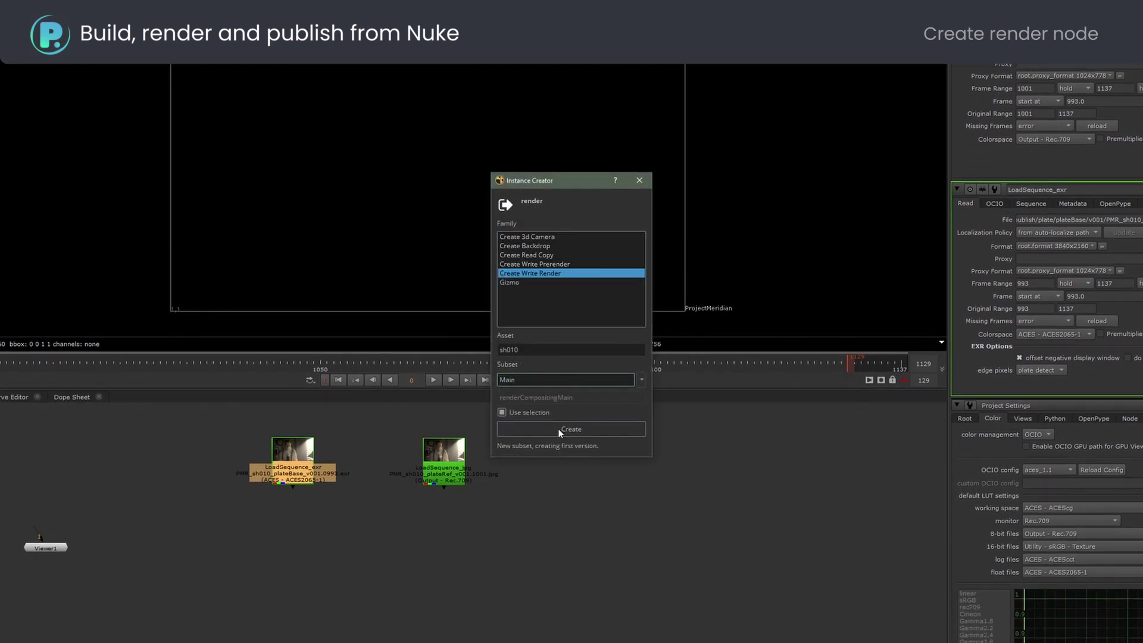
{"action": "left_click", "coordinate": [558, 429]}
{"action": "left_click", "coordinate": [639, 180]}
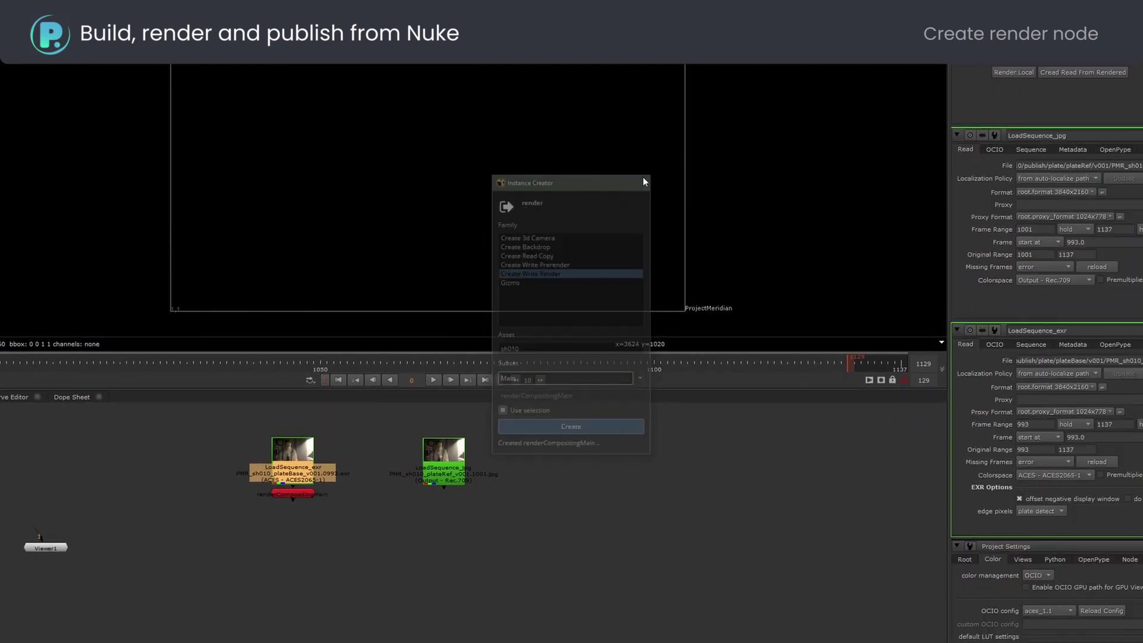
{"action": "left_click", "coordinate": [296, 492]}
{"action": "left_click_drag", "start_coordinate": [297, 493], "coordinate": [298, 514]}
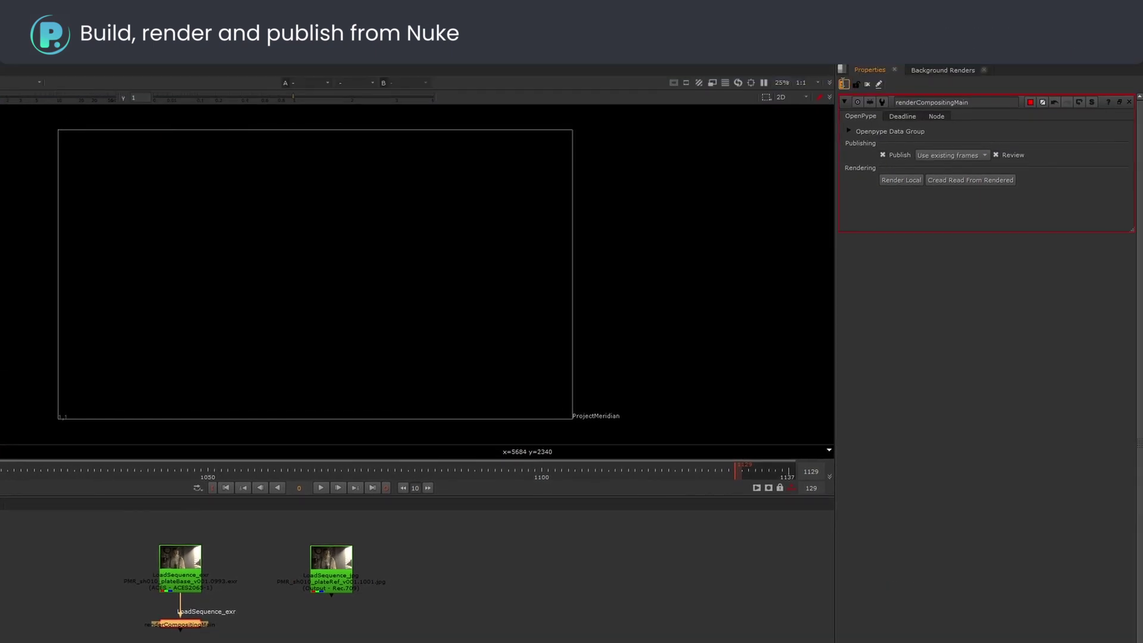
Background-render renderCompositingMain frames 993–1137 locally and open the renders folder
{"action": "left_click", "coordinate": [914, 180]}
{"action": "left_click", "coordinate": [447, 401]}
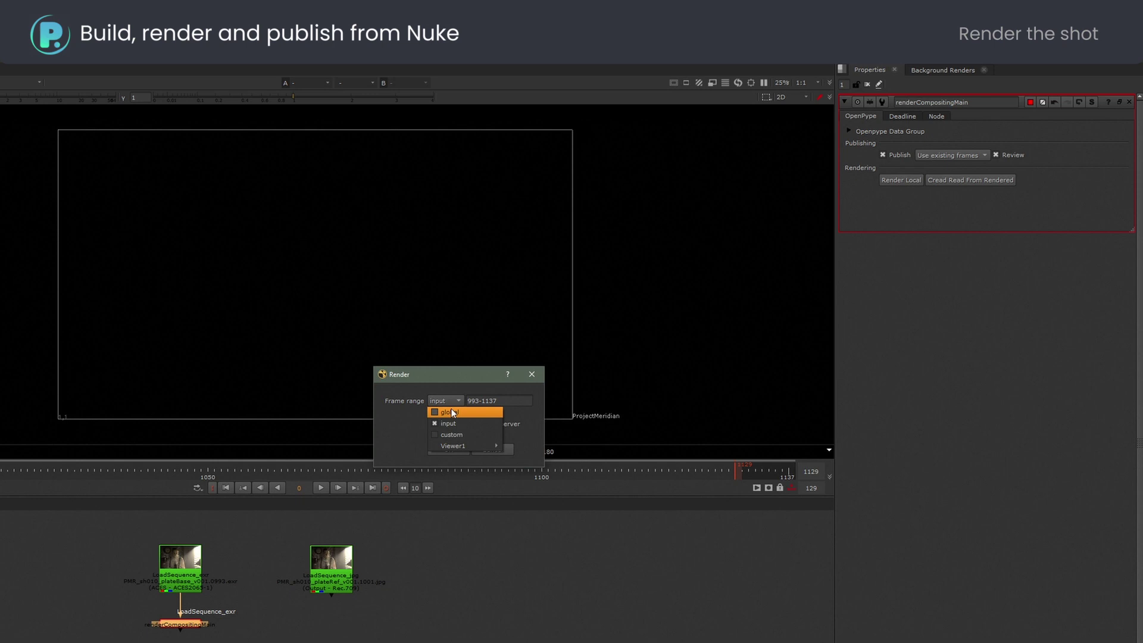
{"action": "left_click", "coordinate": [447, 449]}
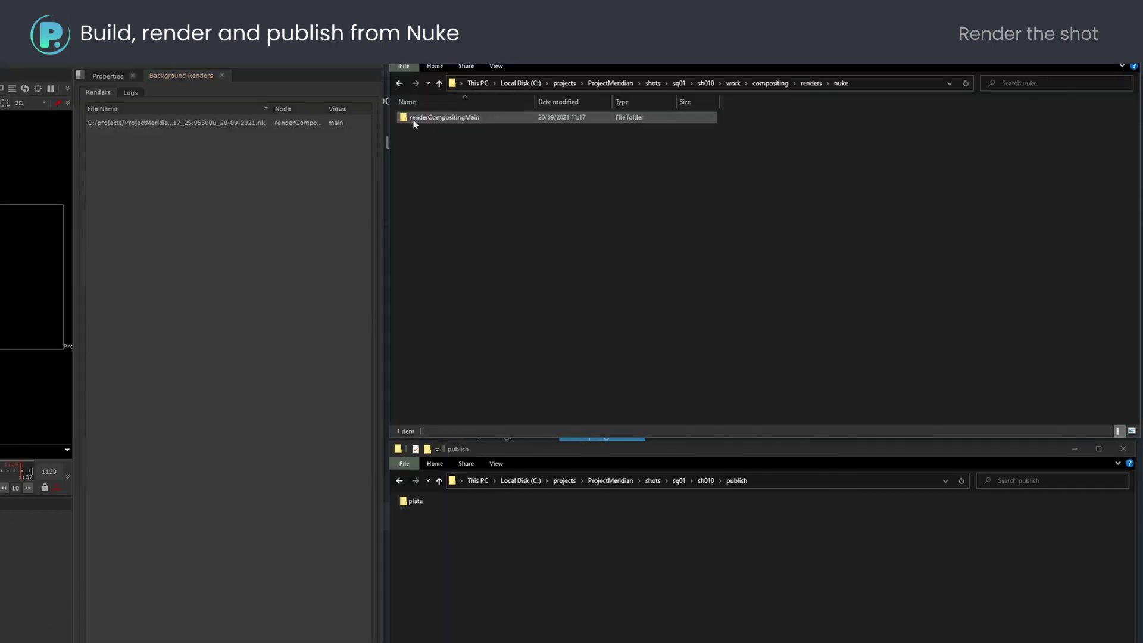
{"action": "double_click", "coordinate": [413, 124]}
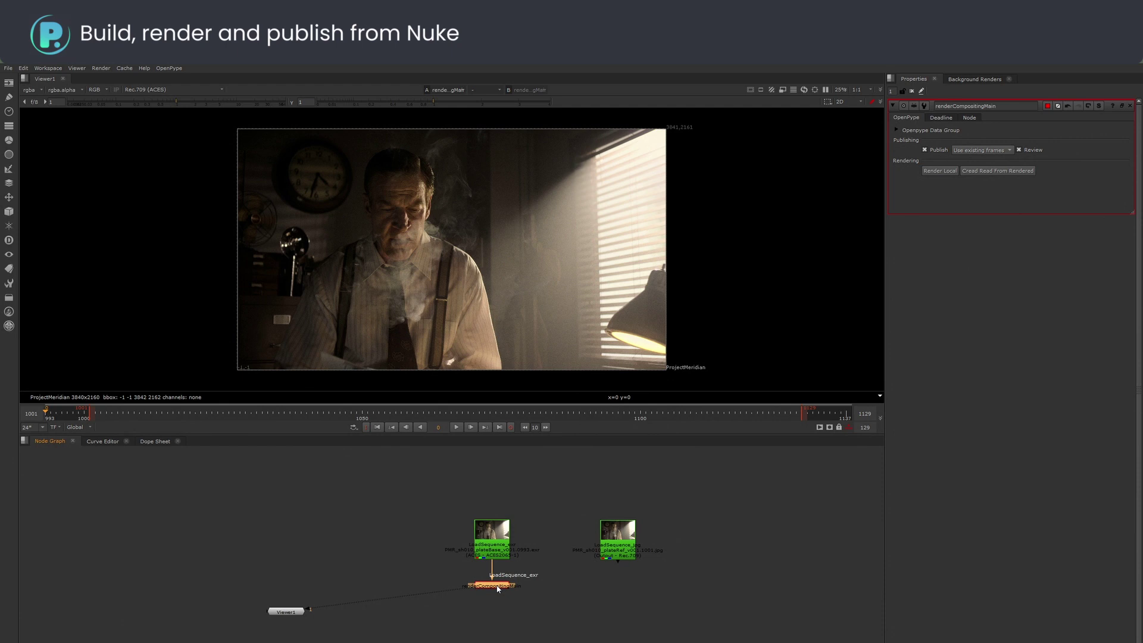
Publish in Pyblish with comment 'first publish', then check sh010's publish render folder
{"action": "left_click", "coordinate": [164, 71]}
{"action": "left_click", "coordinate": [171, 116]}
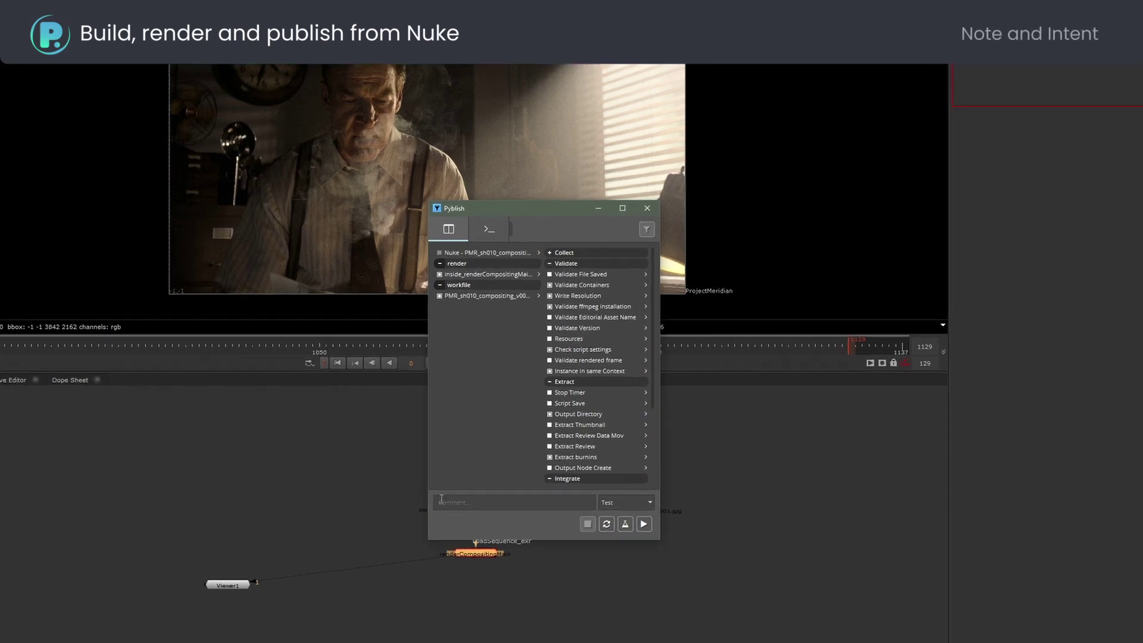
{"action": "left_click", "coordinate": [458, 541]}
{"action": "type", "text": "fir"}
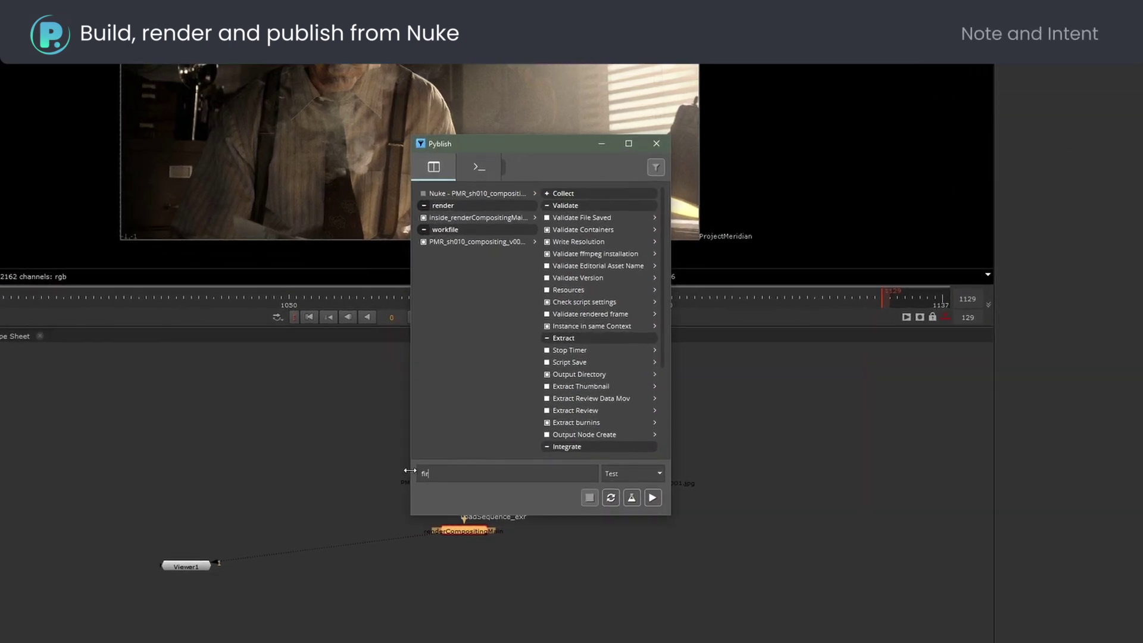
{"action": "type", "text": "st publish"}
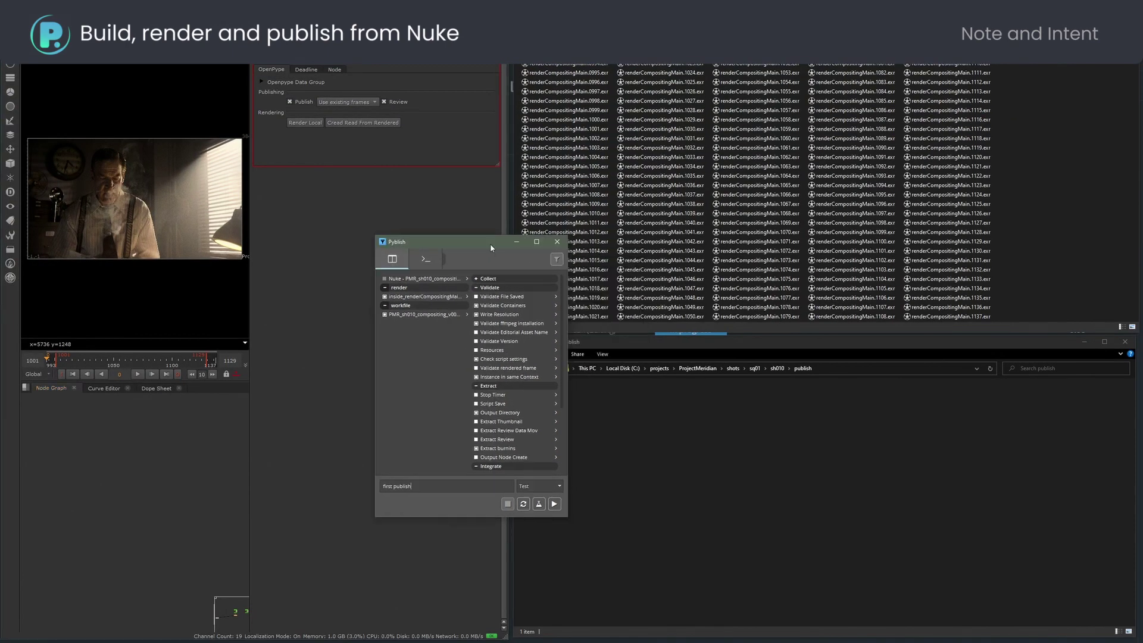
{"action": "left_click_drag", "start_coordinate": [490, 243], "coordinate": [294, 251]}
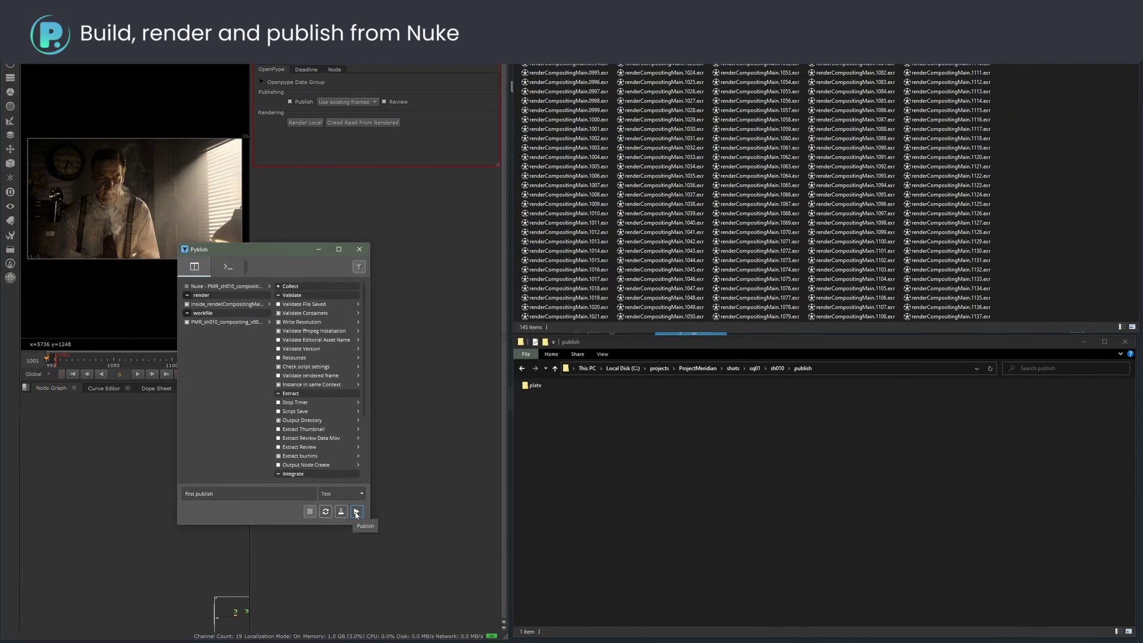
{"action": "left_click", "coordinate": [356, 511]}
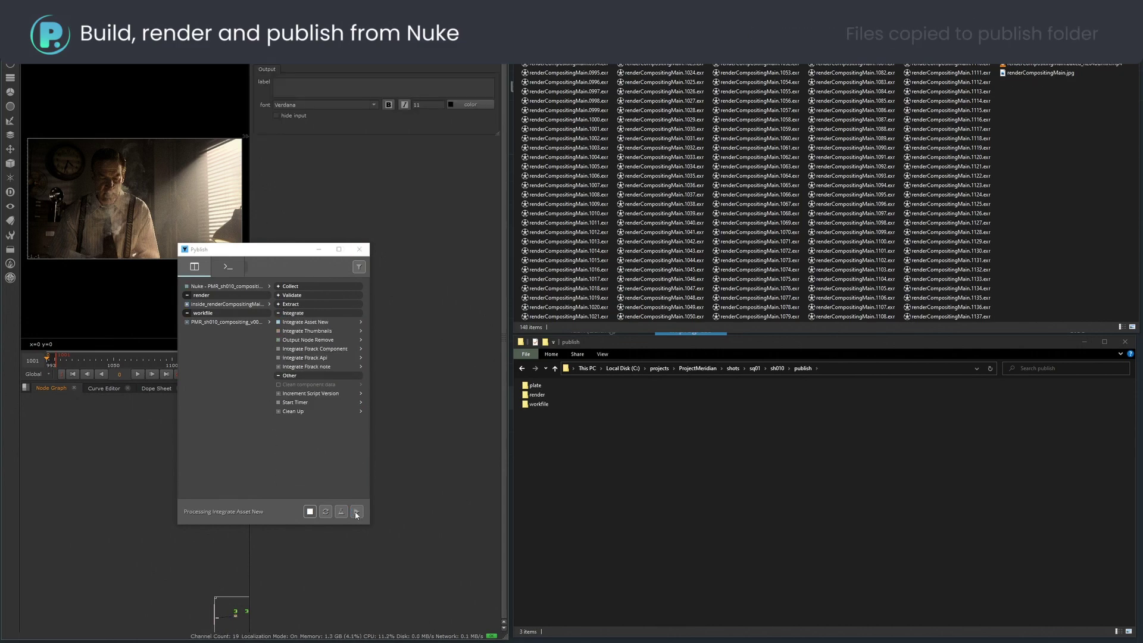
{"action": "left_click", "coordinate": [534, 396]}
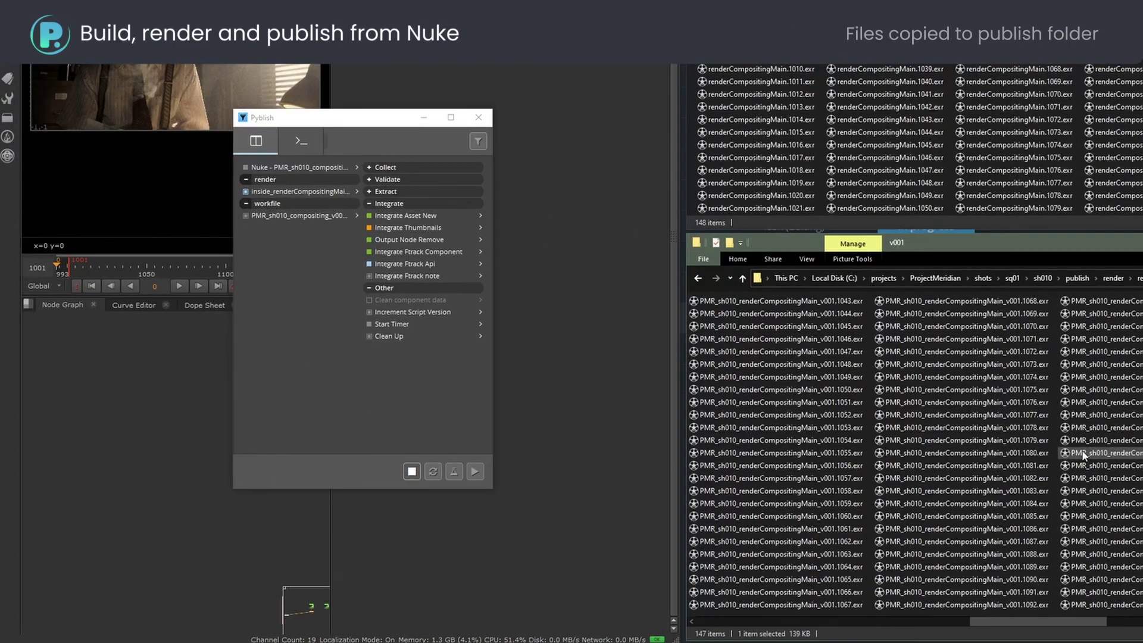